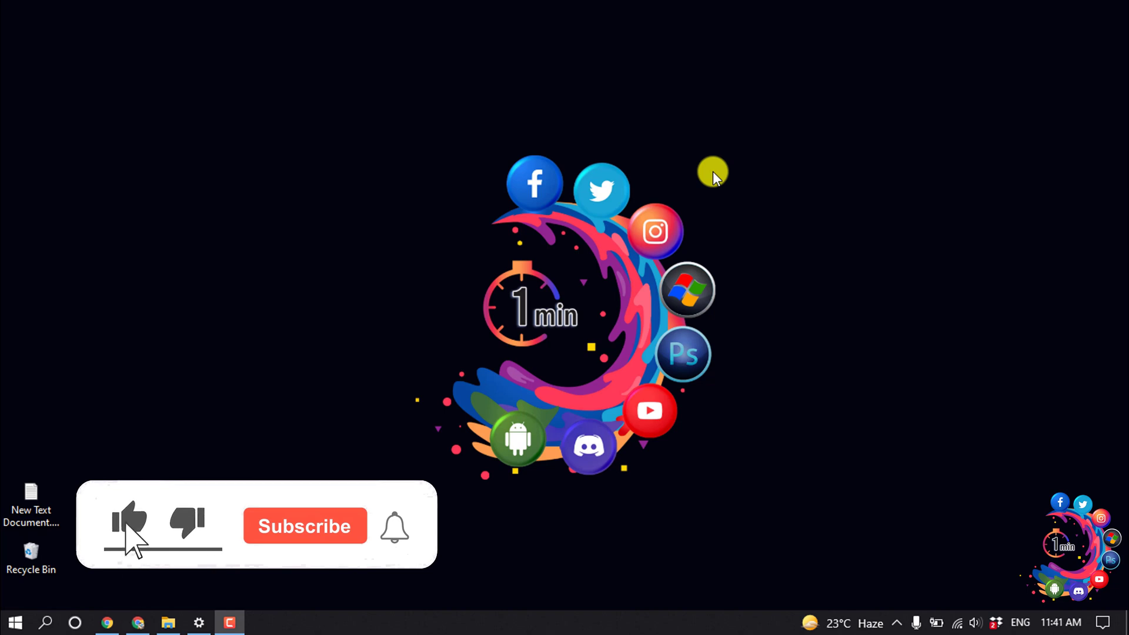
Step: Bring up Discord in Chrome and dismiss the Official Fortnite welcome popup
click(138, 623)
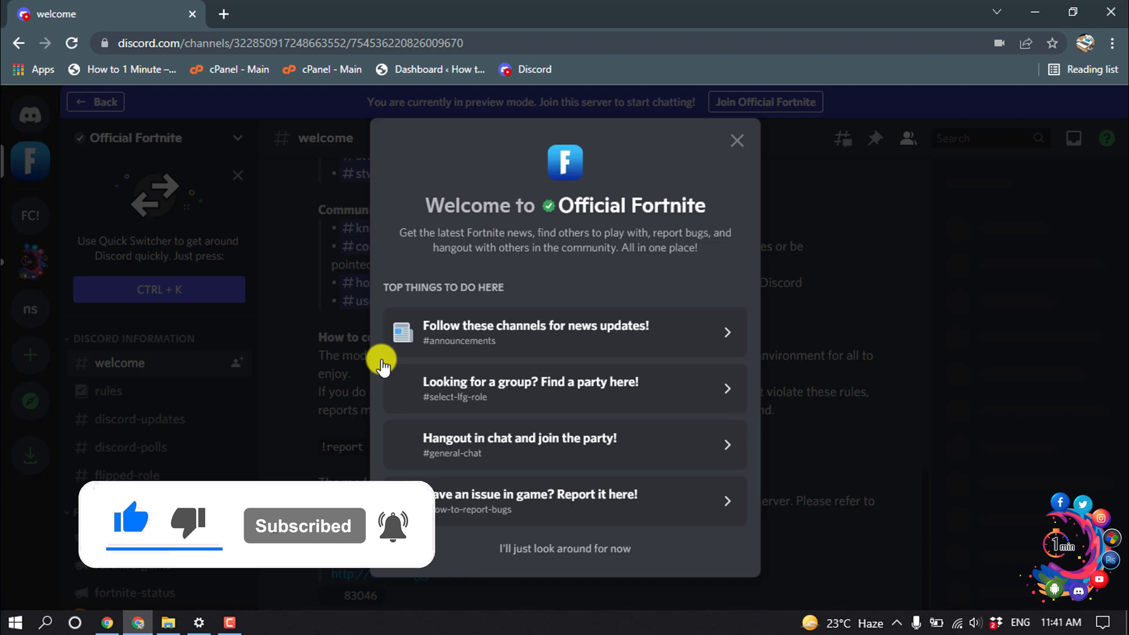
click(734, 142)
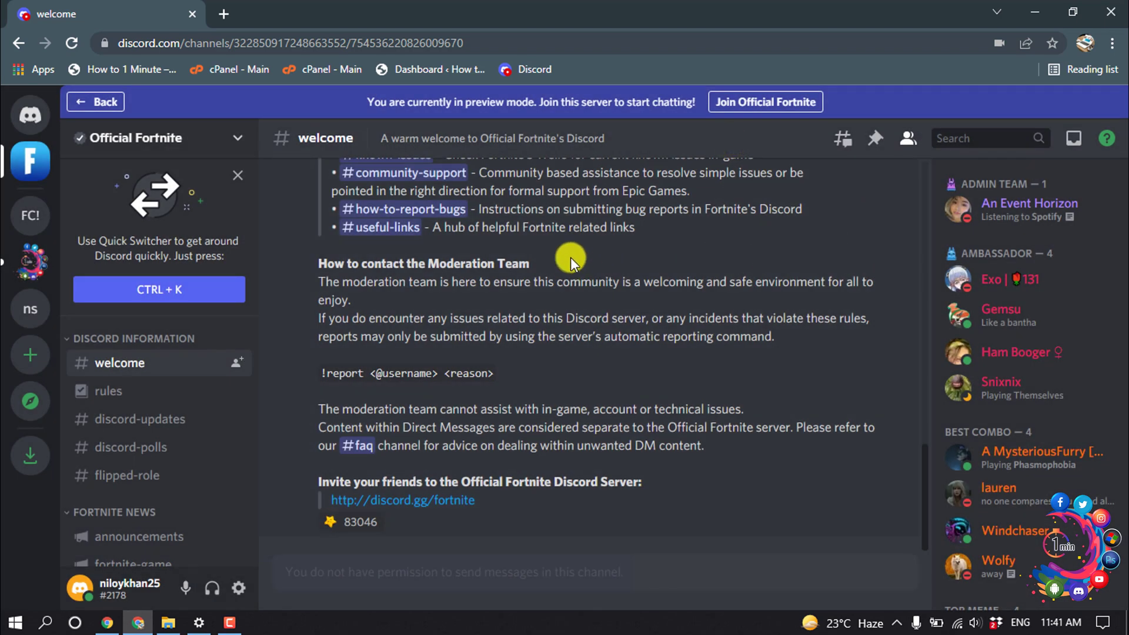
scroll(1030, 317, down, 5)
scroll(1030, 317, down, 5)
scroll(1029, 317, down, 5)
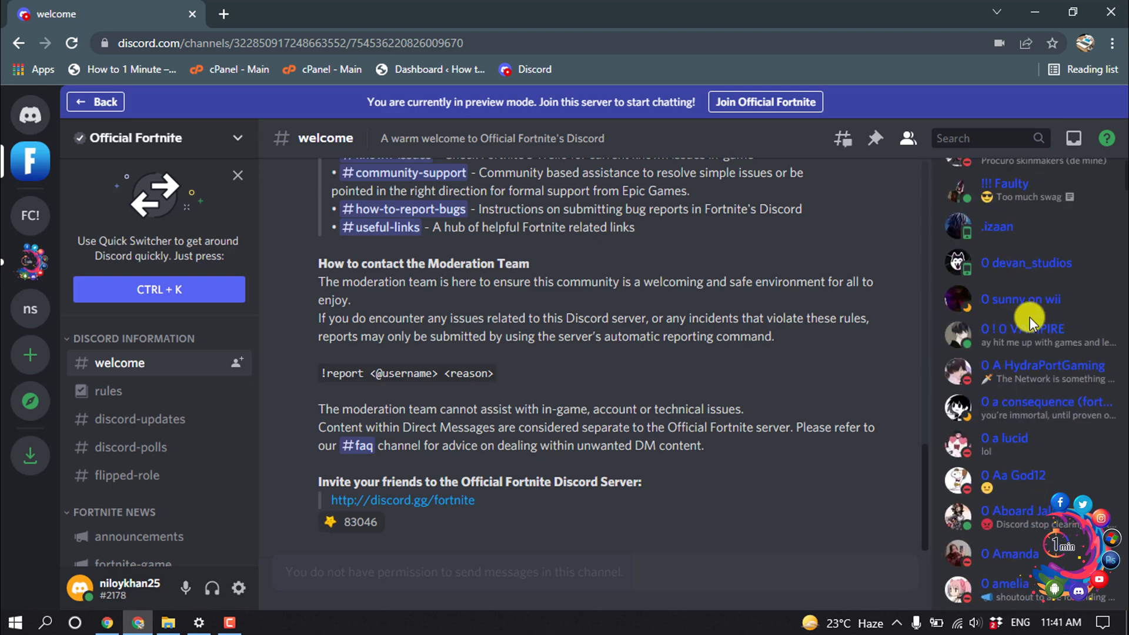
scroll(1030, 316, down, 5)
scroll(1029, 316, down, 1)
scroll(971, 424, down, 5)
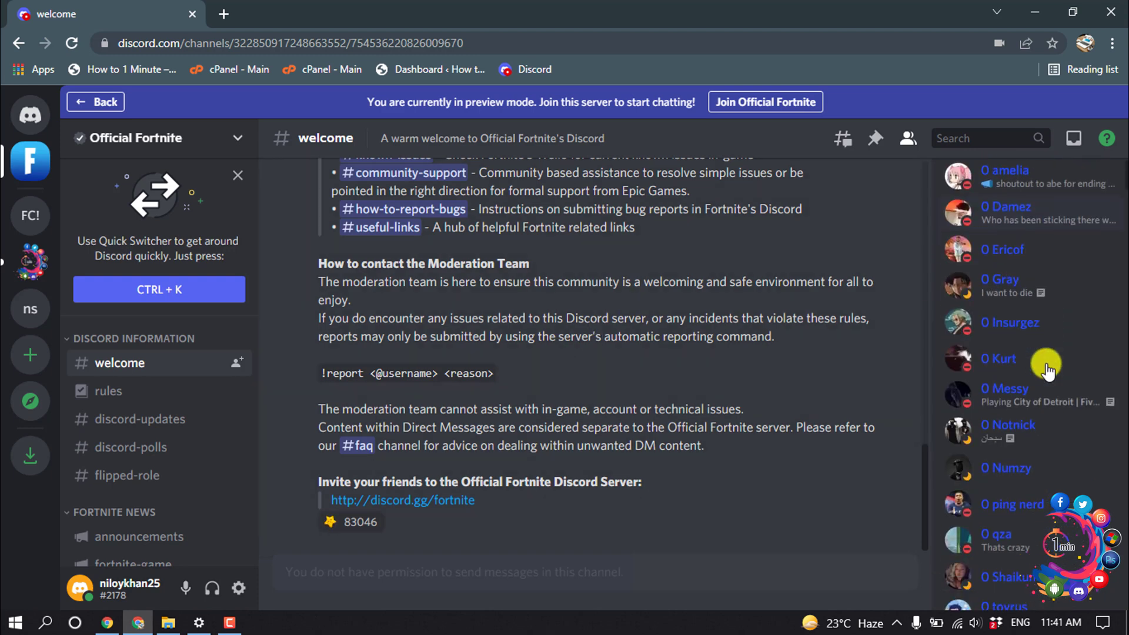
scroll(958, 469, down, 2)
scroll(957, 470, down, 2)
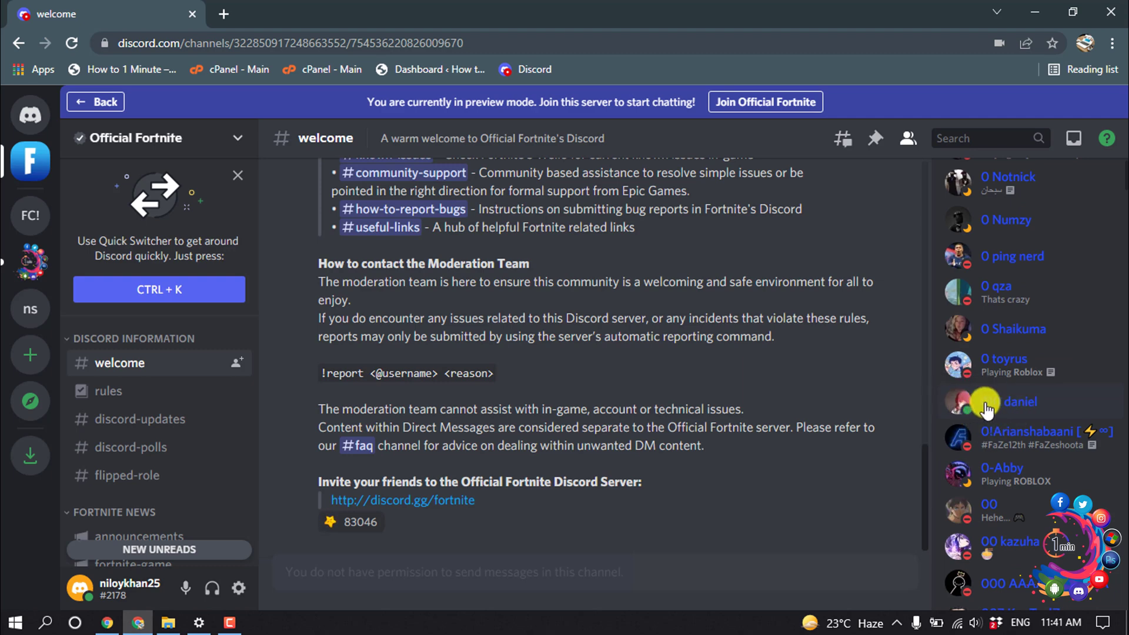
Step: Send daniel a friend request from his member profile, then close the profile
right_click(986, 407)
click(893, 261)
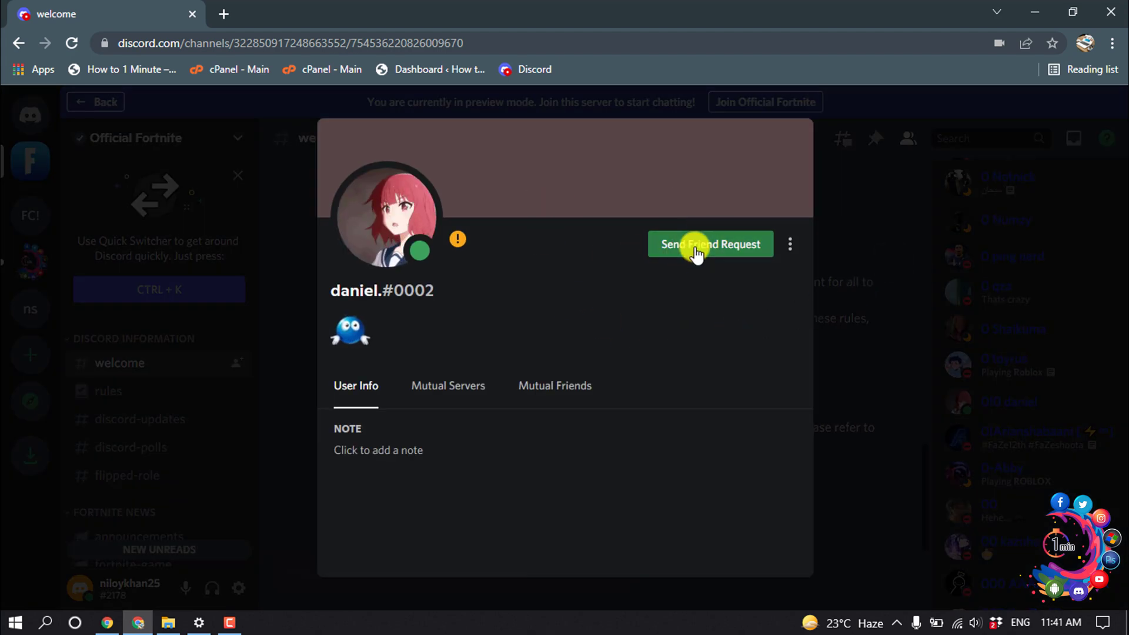
click(697, 250)
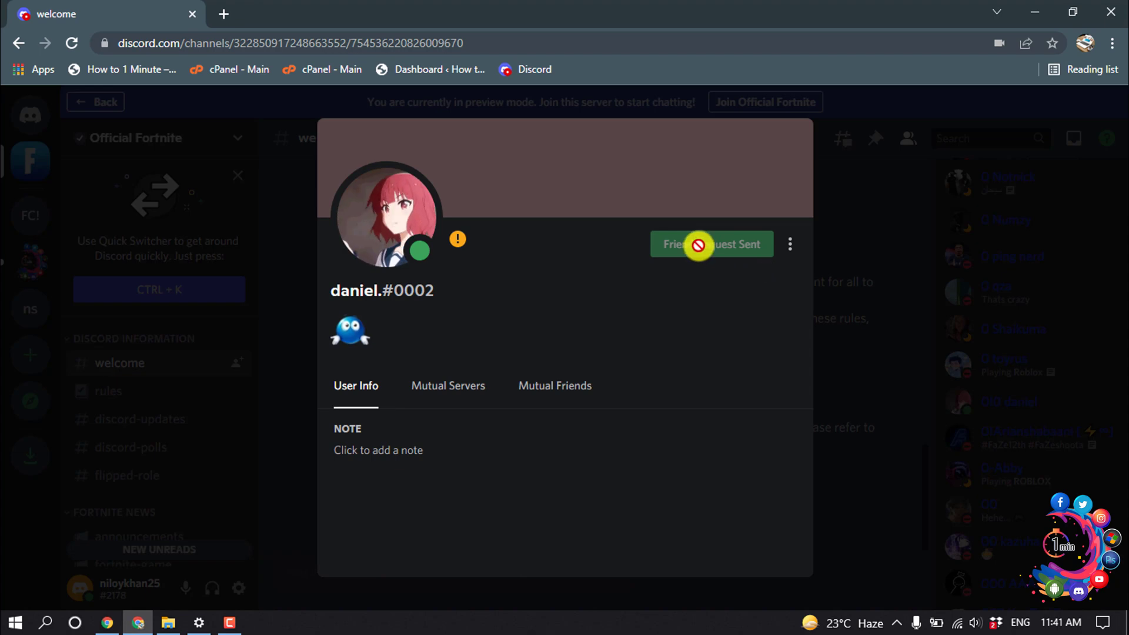
click(877, 232)
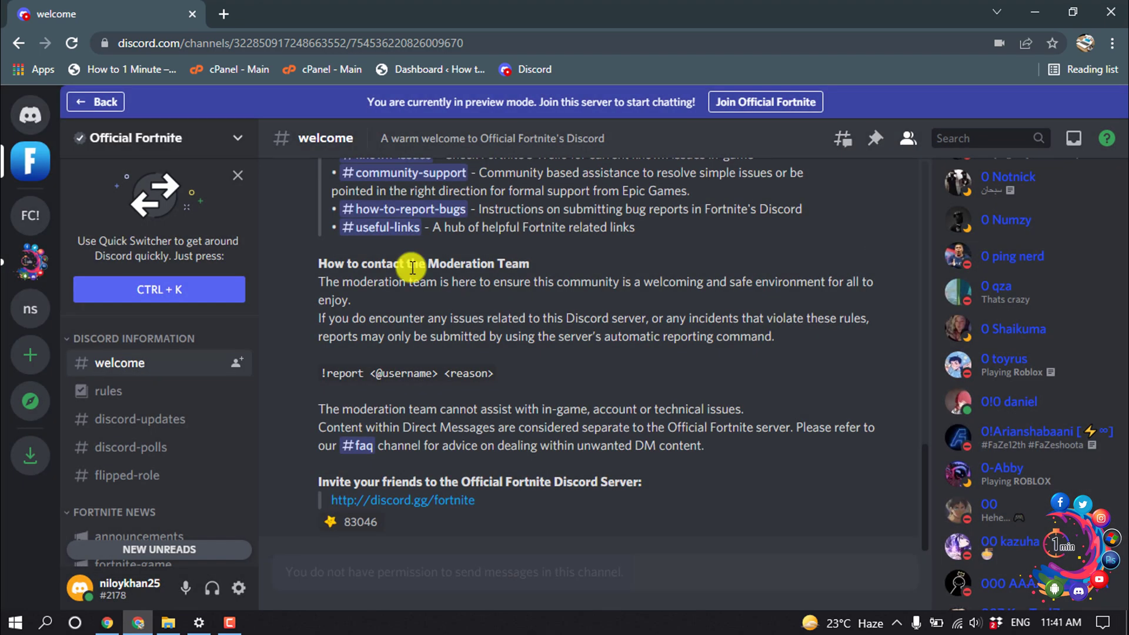
Step: Go to the Add Friend page under the Home friends view
click(31, 122)
click(135, 148)
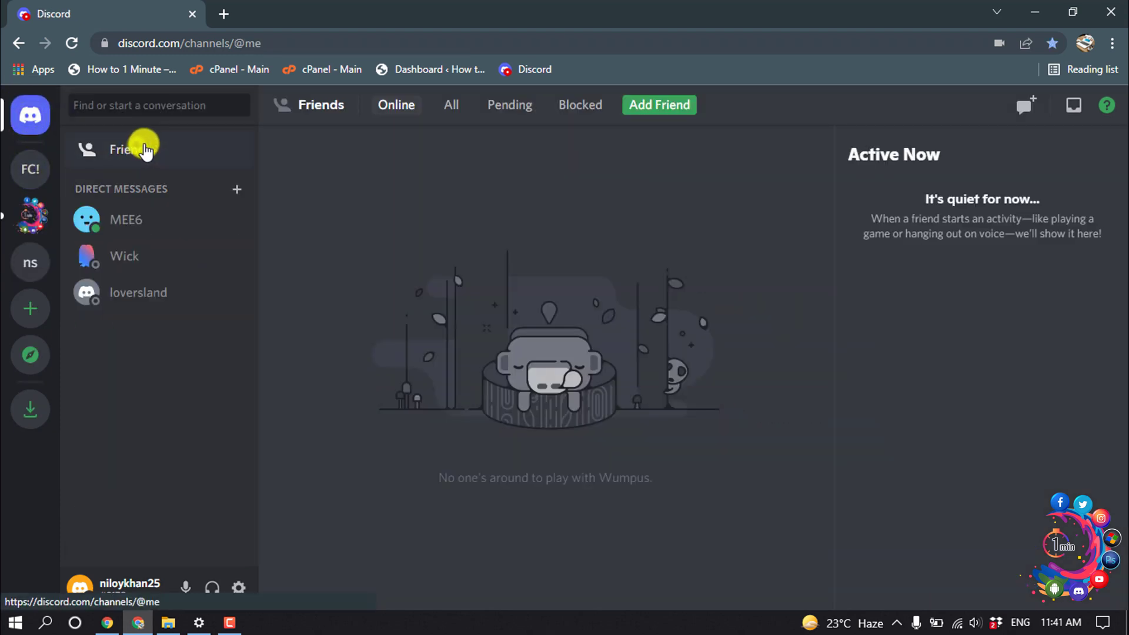
click(628, 106)
right_click(299, 207)
click(300, 205)
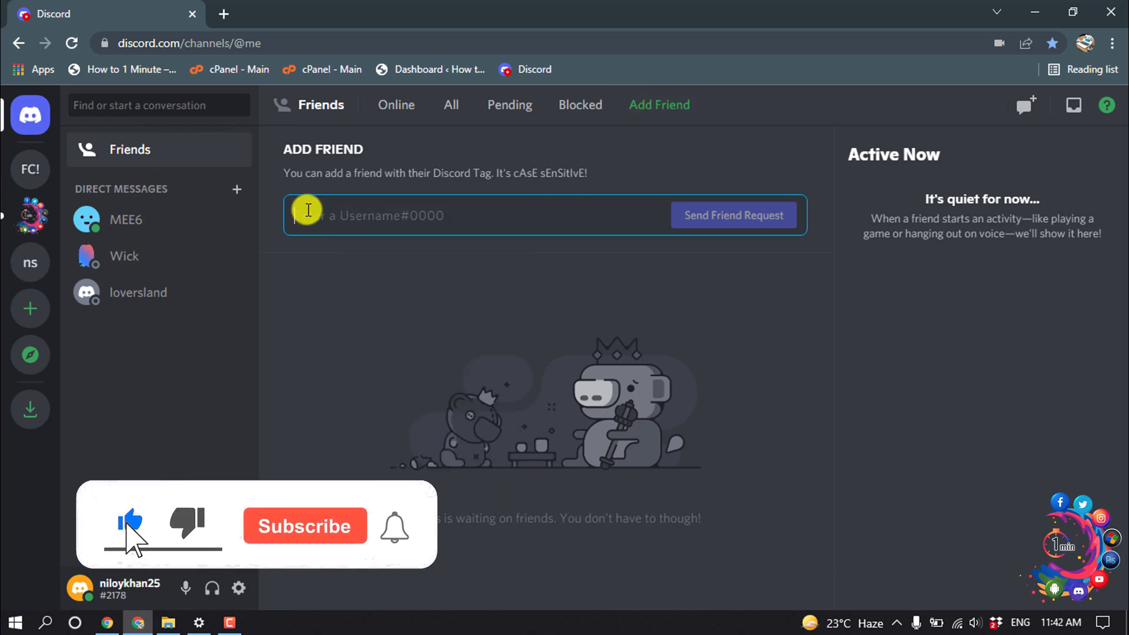
right_click(327, 214)
click(370, 341)
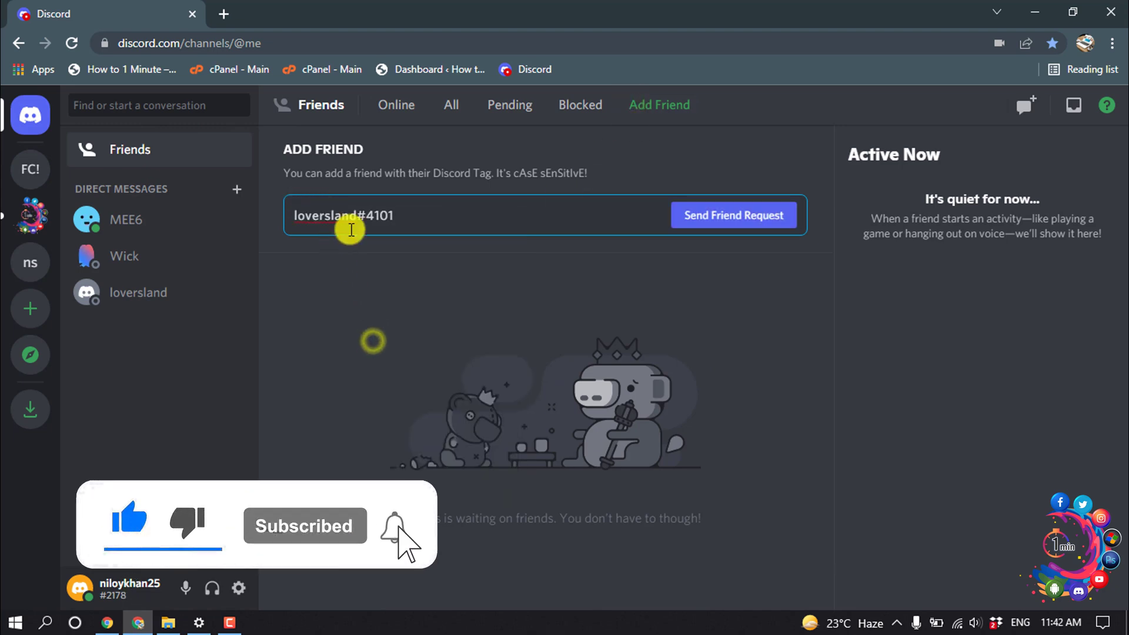
click(756, 221)
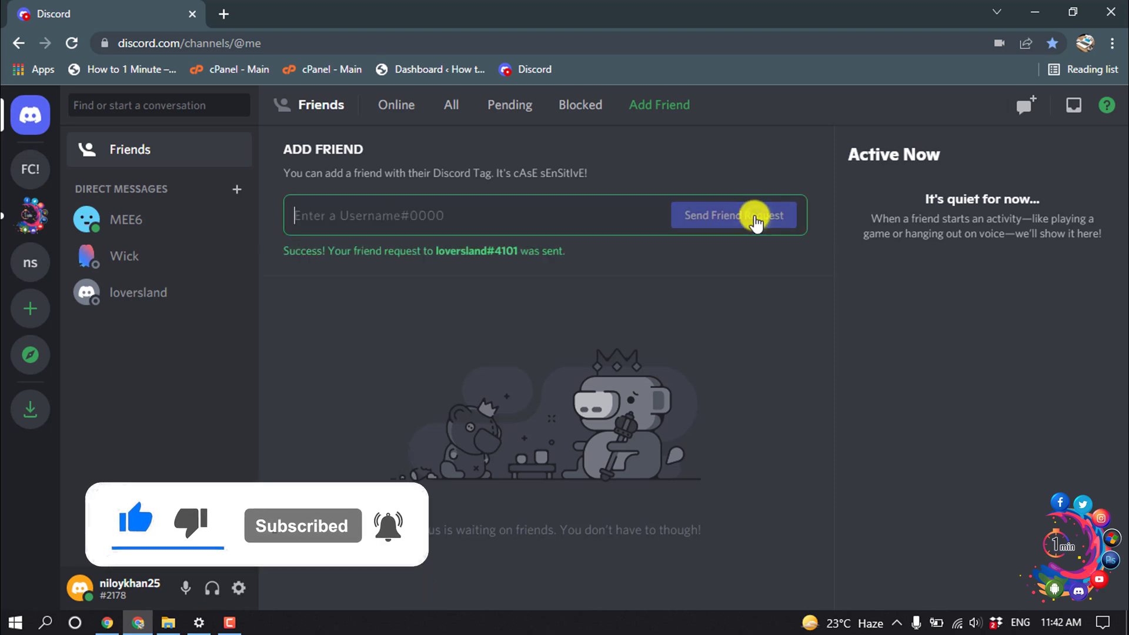